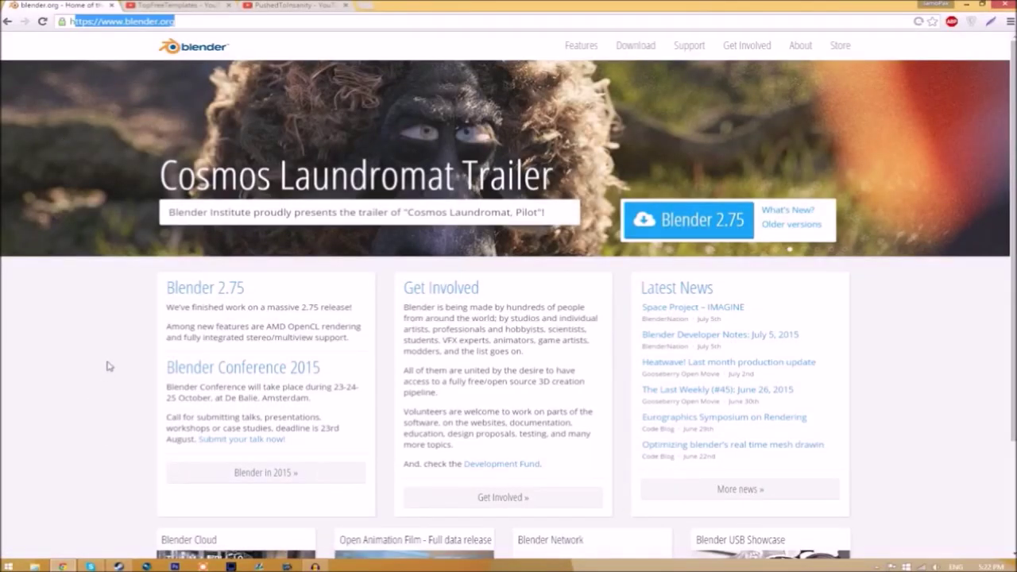
Start downloading Blender 2.75 from blender.org.
left_click(123, 382)
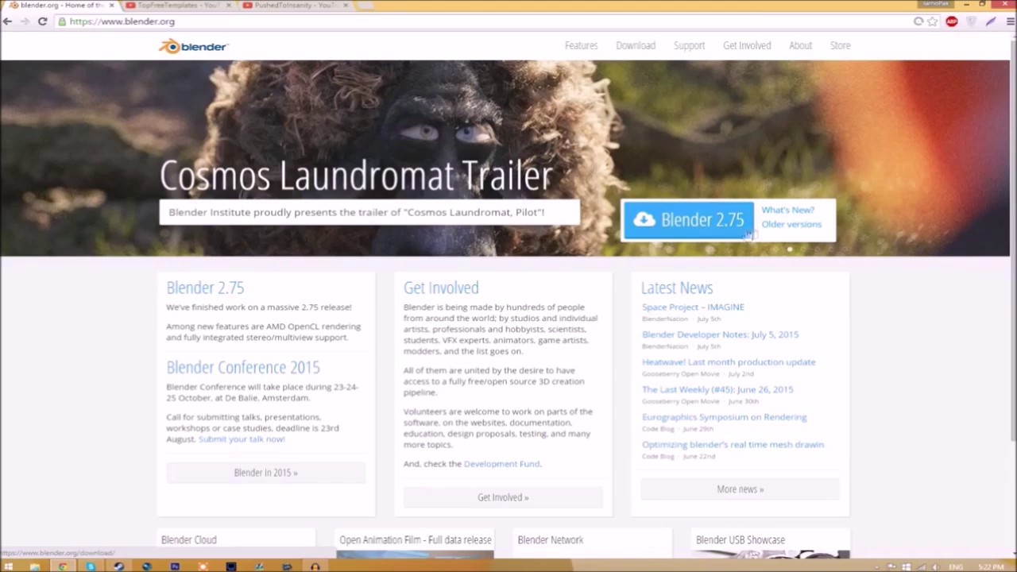
left_click(699, 228)
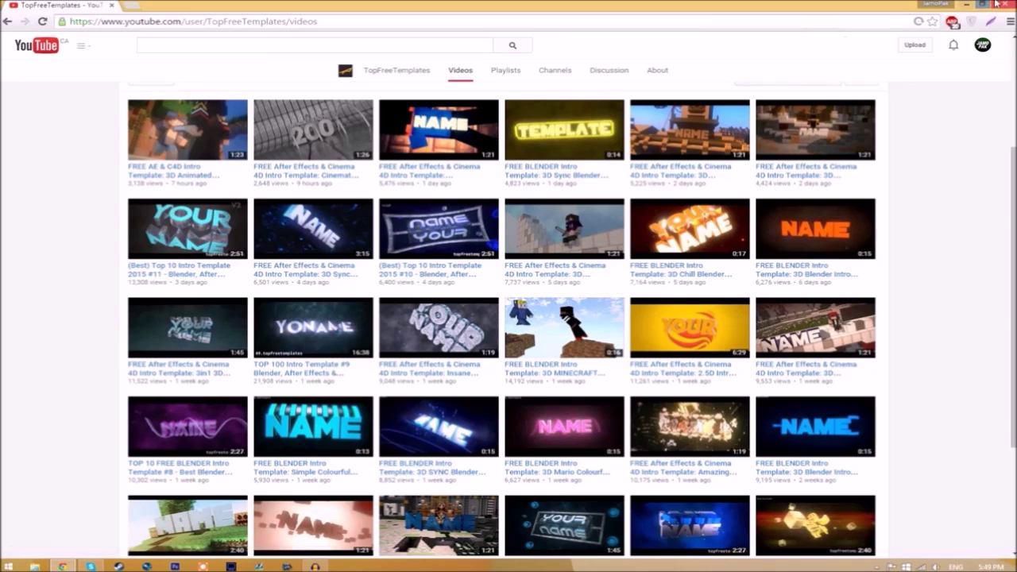
Extract Intro Template.rar onto the desktop and check the extracted folder's contents.
left_click(966, 4)
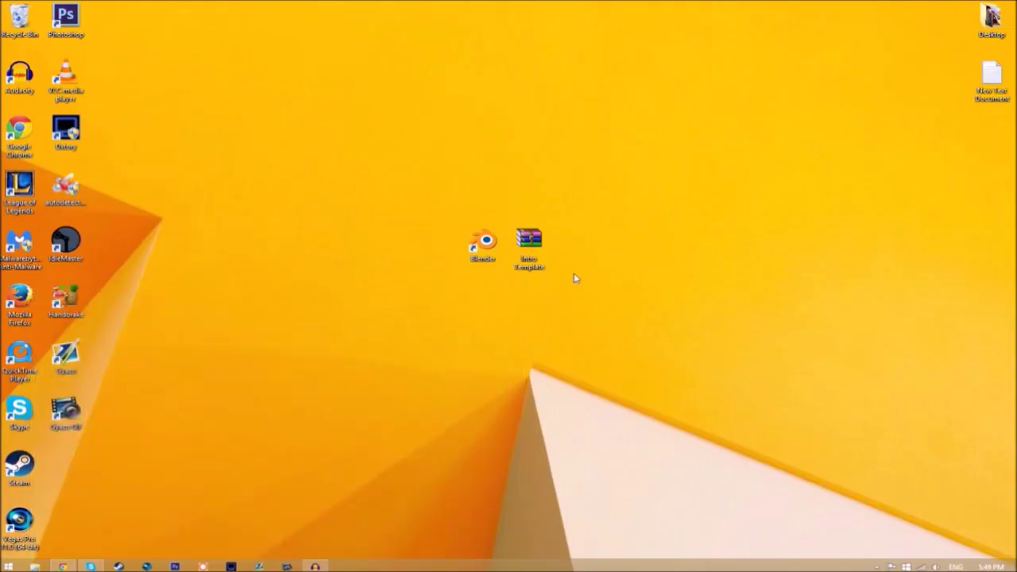
right_click(524, 240)
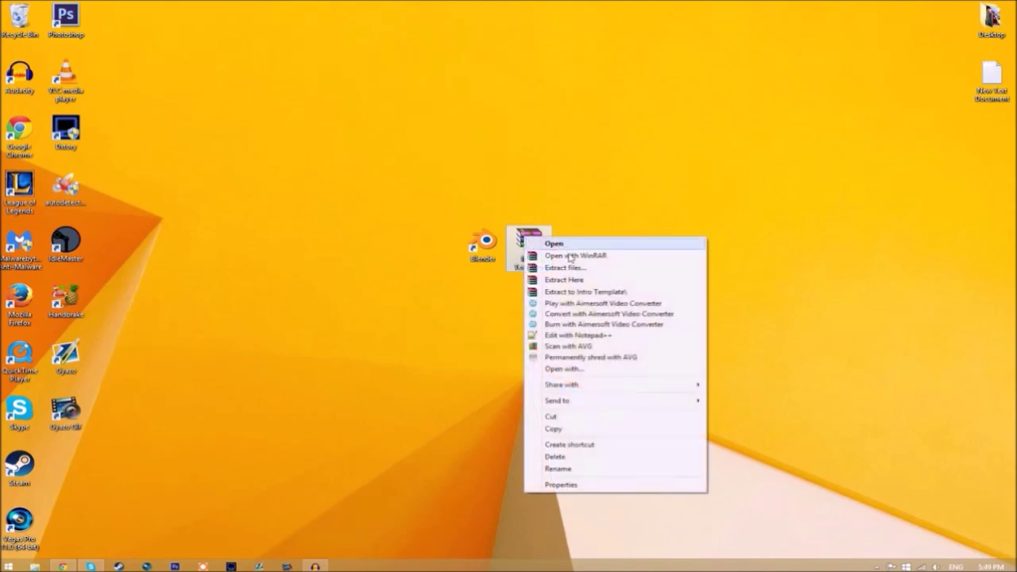
left_click(562, 280)
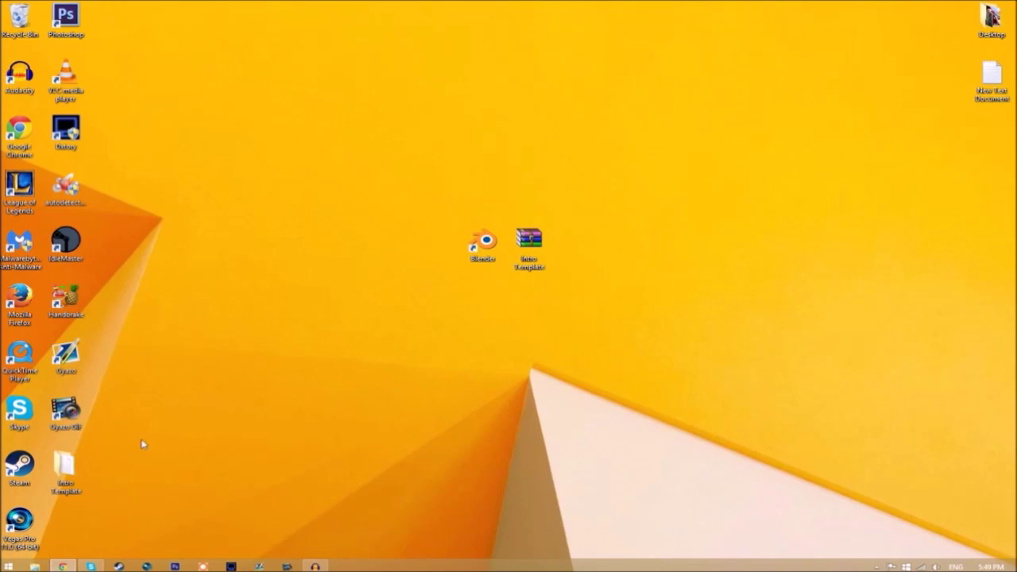
left_click_drag(69, 473, 586, 260)
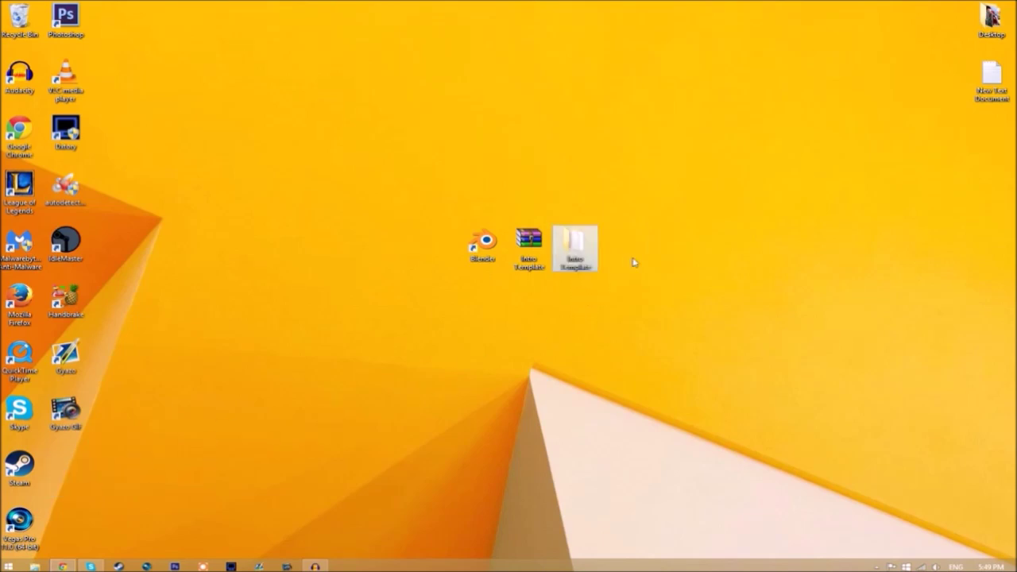
double_click(582, 246)
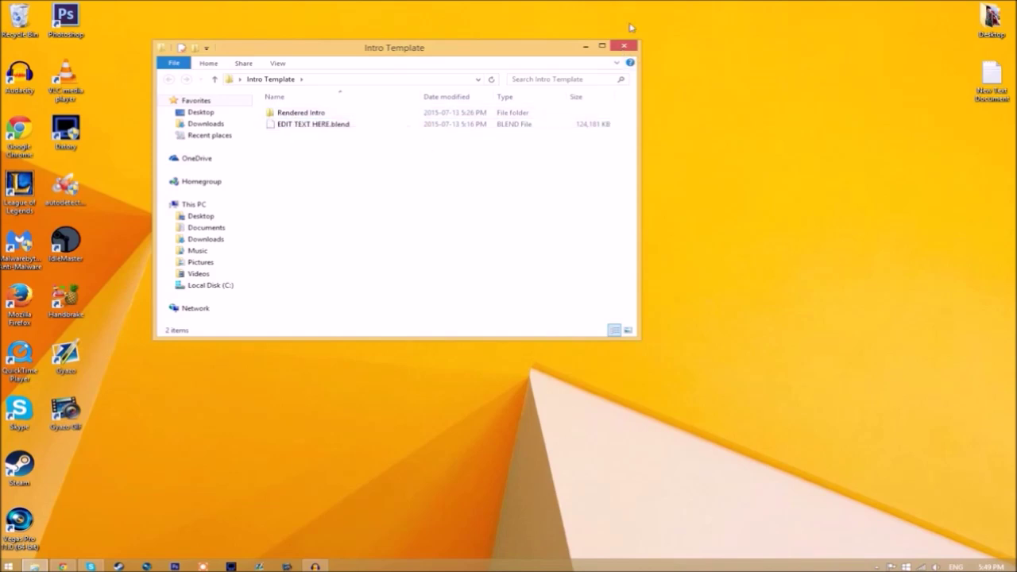
left_click(623, 50)
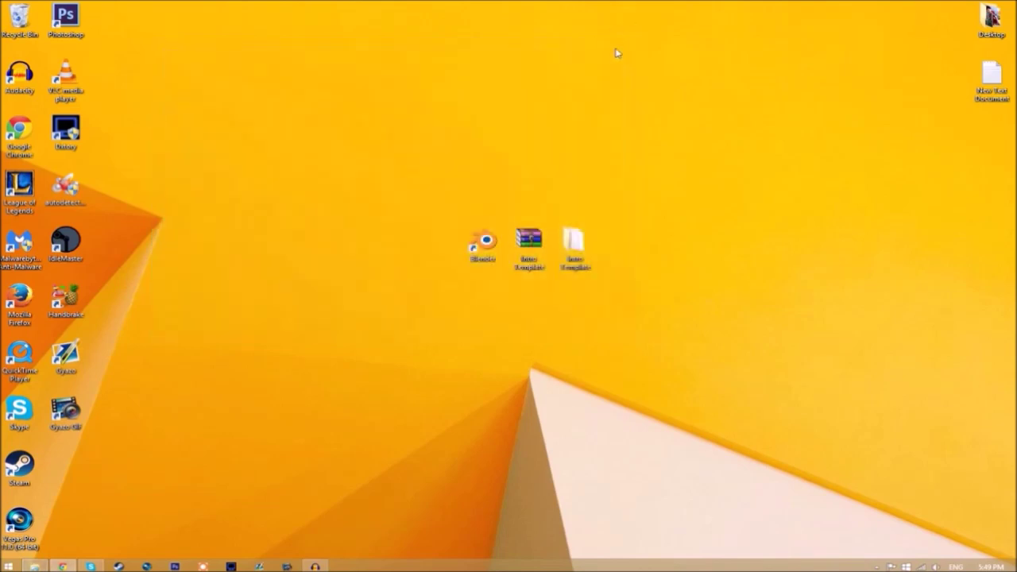
Launch Blender and open EDIT TEXT HERE.blend from the Intro Template folder.
double_click(493, 252)
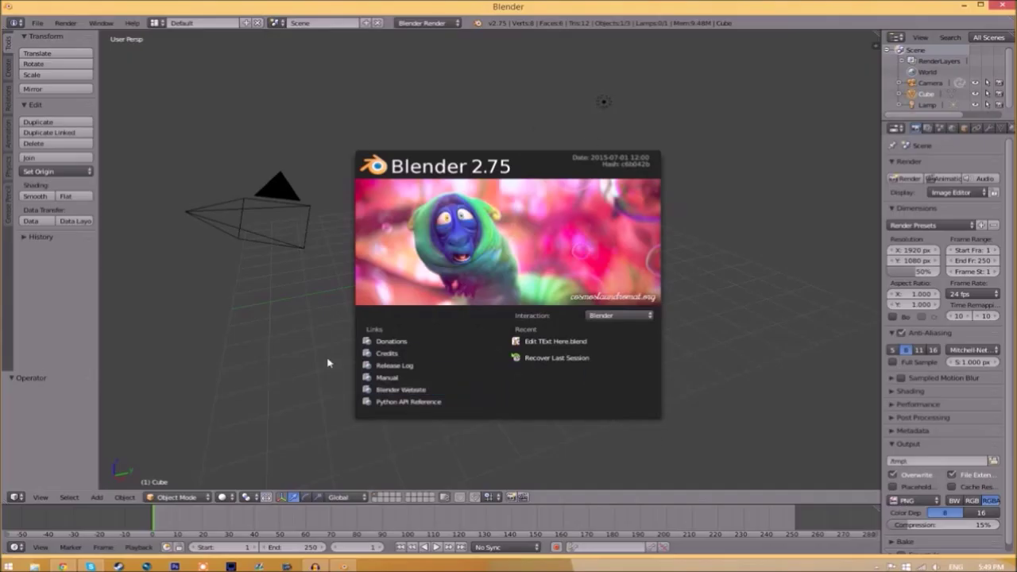
left_click(36, 26)
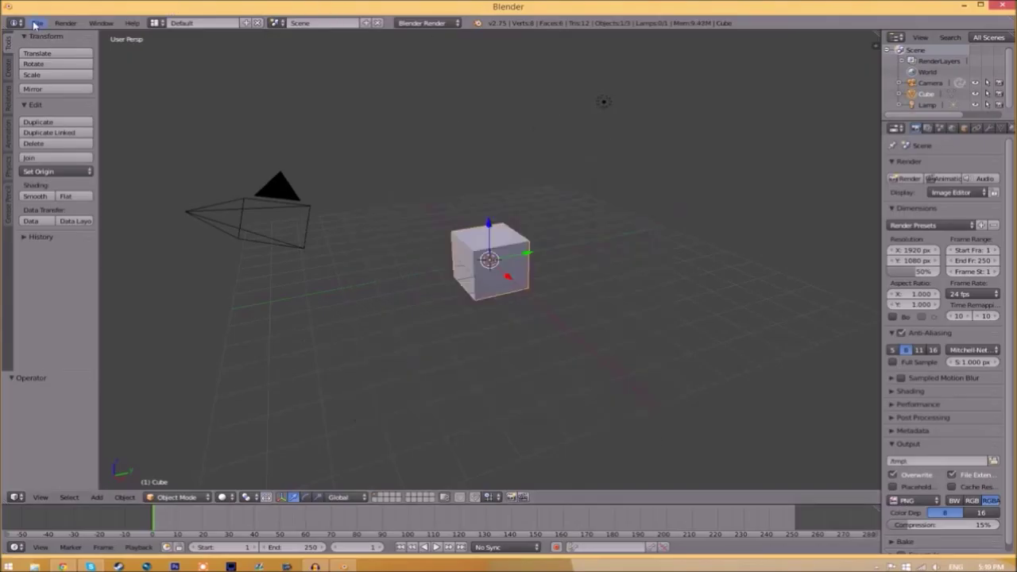
left_click(37, 23)
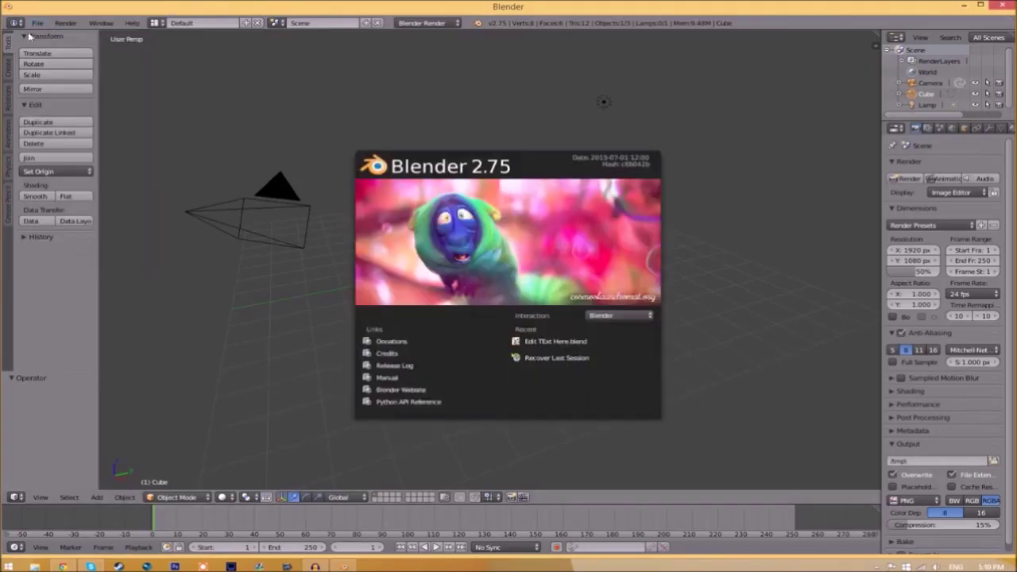
left_click(36, 25)
left_click(38, 23)
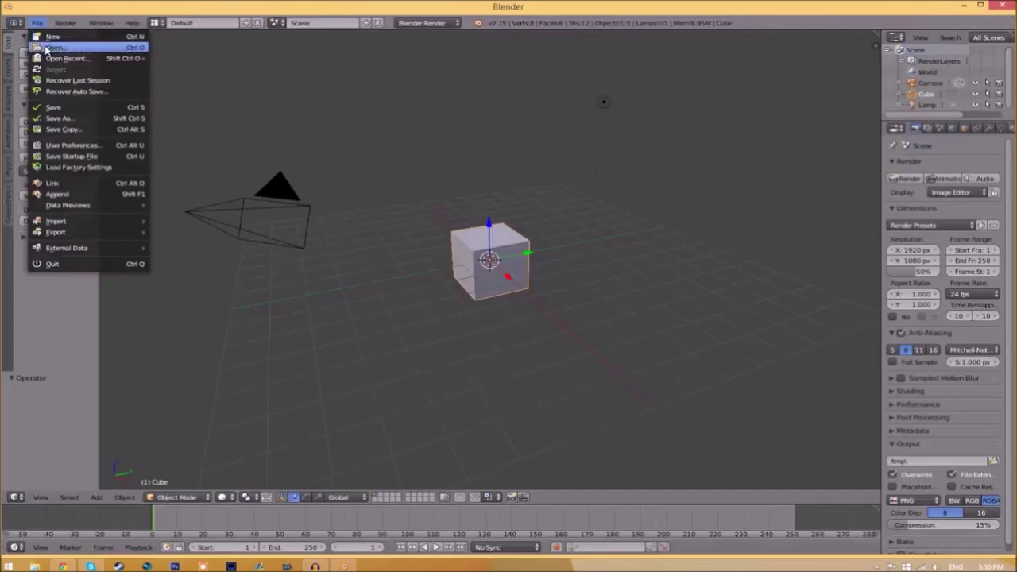
left_click(53, 47)
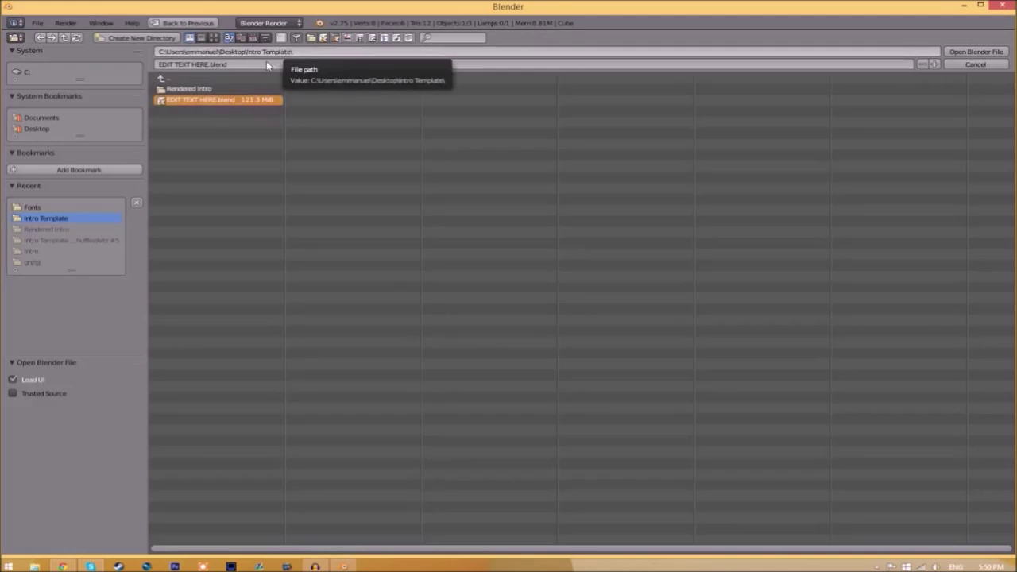
left_click(976, 52)
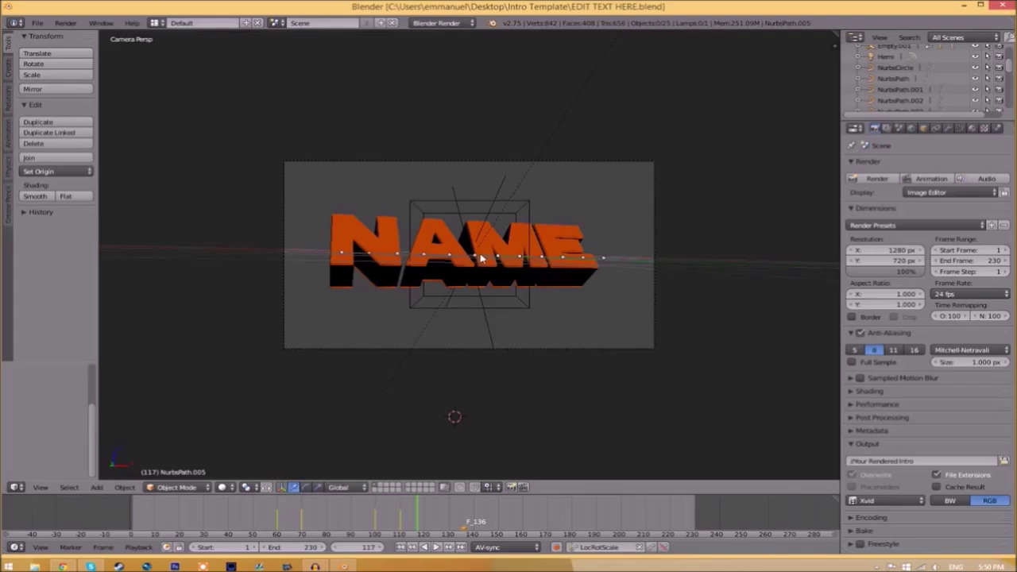
Change the orange text object's lettering from NAME to TFT.
right_click(494, 262)
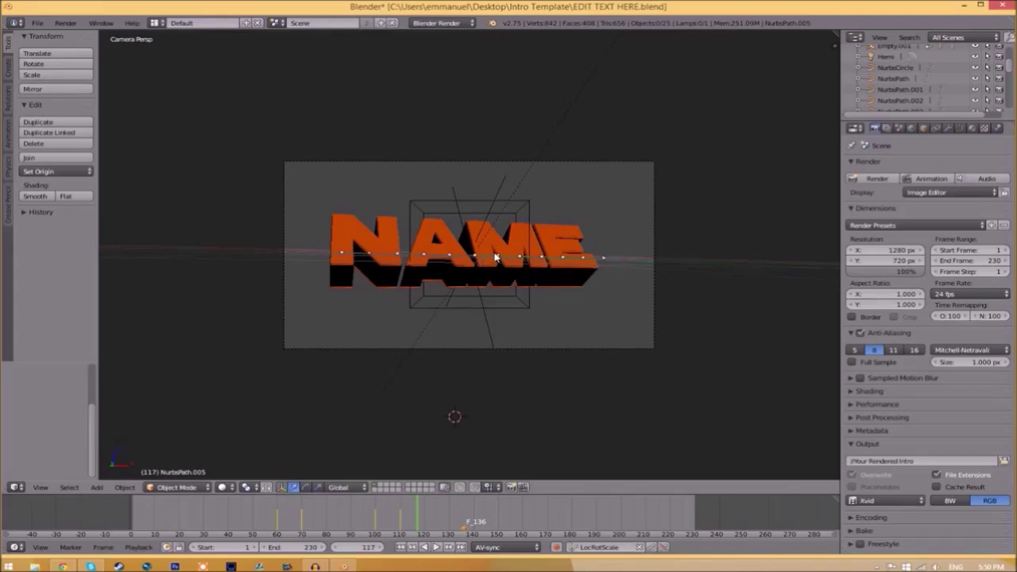
key("Tab")
key("BackSpace")
key("BackSpace")
key("BackSpace")
key("BackSpace")
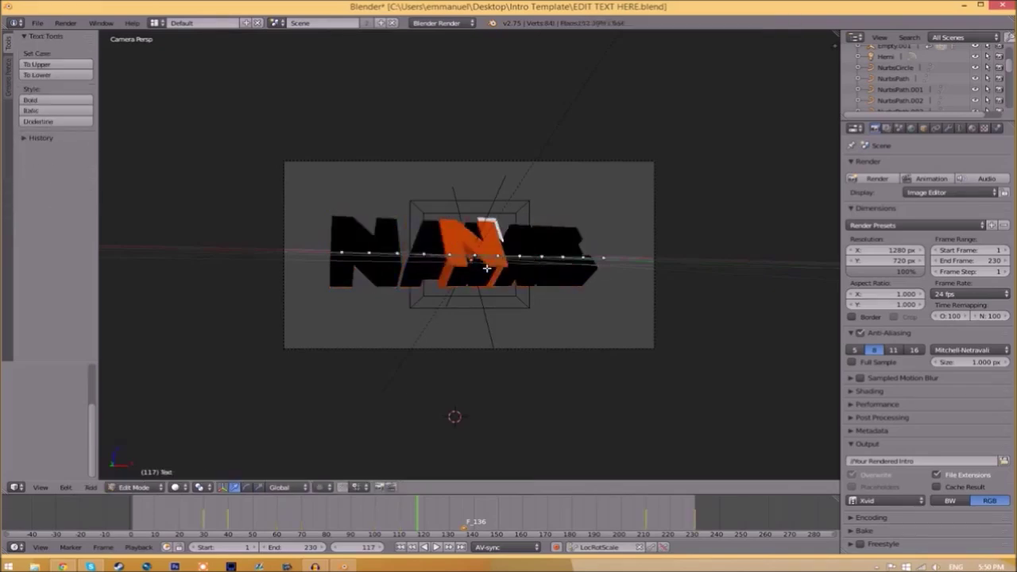
type("TEXT")
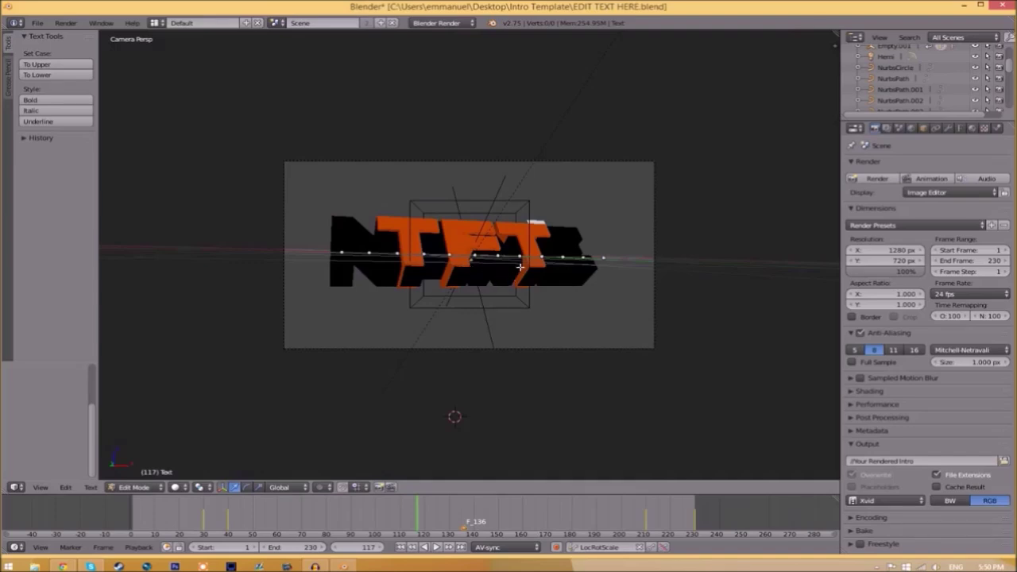
key("Tab")
Replace the black shadow text's old lettering with TFT as well.
right_click(559, 238)
key("Tab")
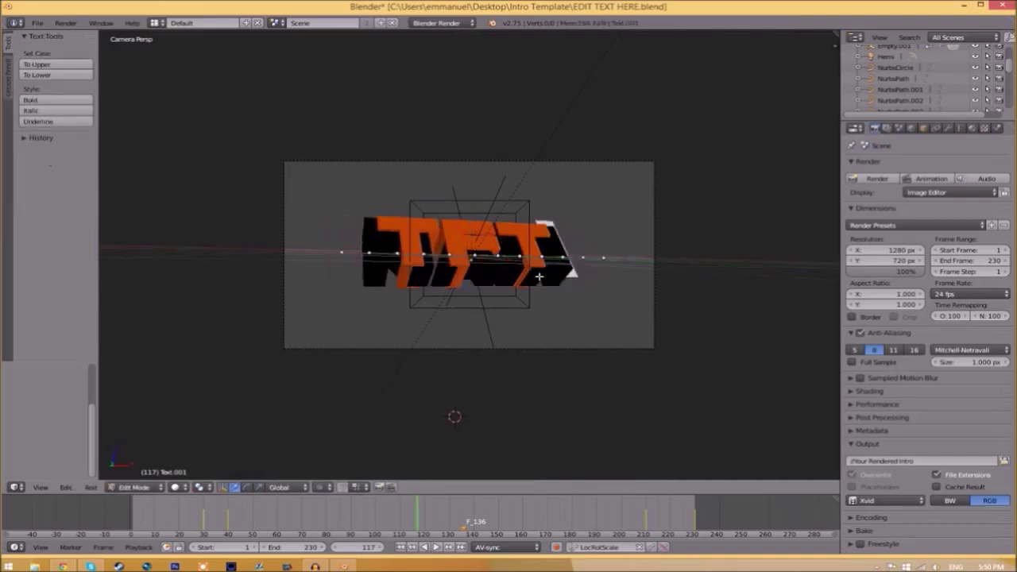
key("BackSpace")
key("BackSpace")
key("BackSpace")
key("BackSpace")
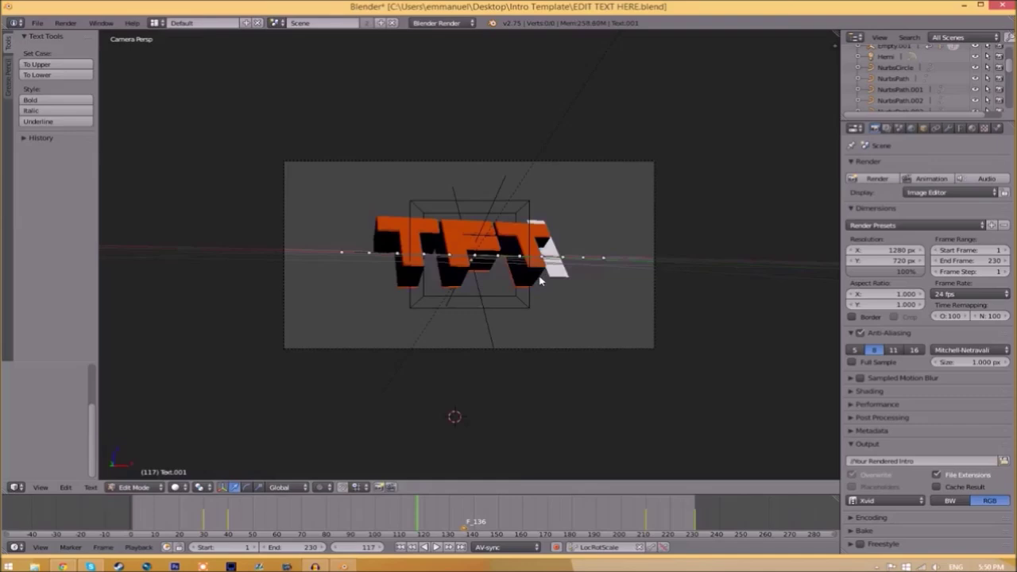
key("Tab")
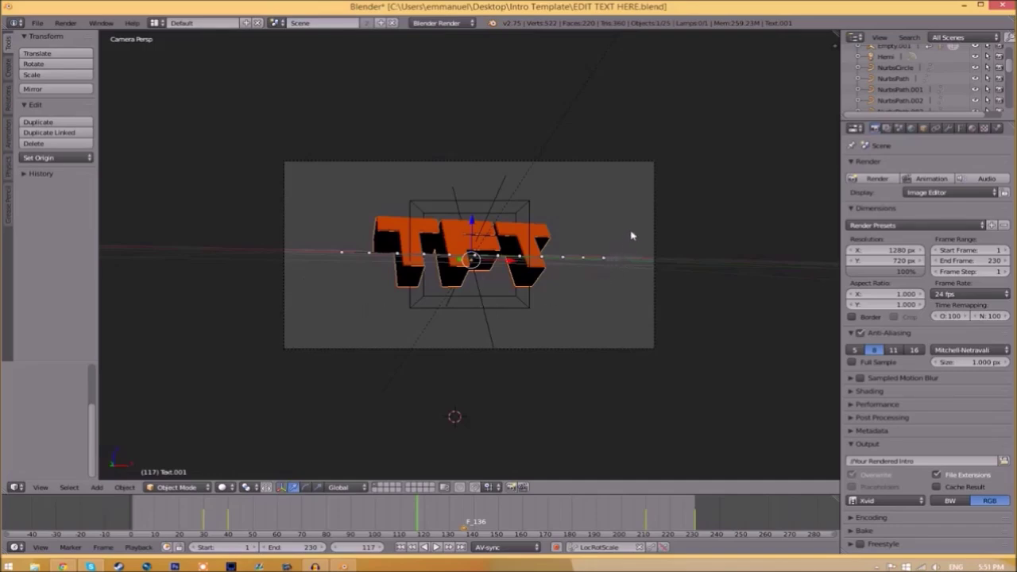
Load Space Comics.ttf from C:\Windows\Fonts as the first text object's regular font.
left_click(960, 128)
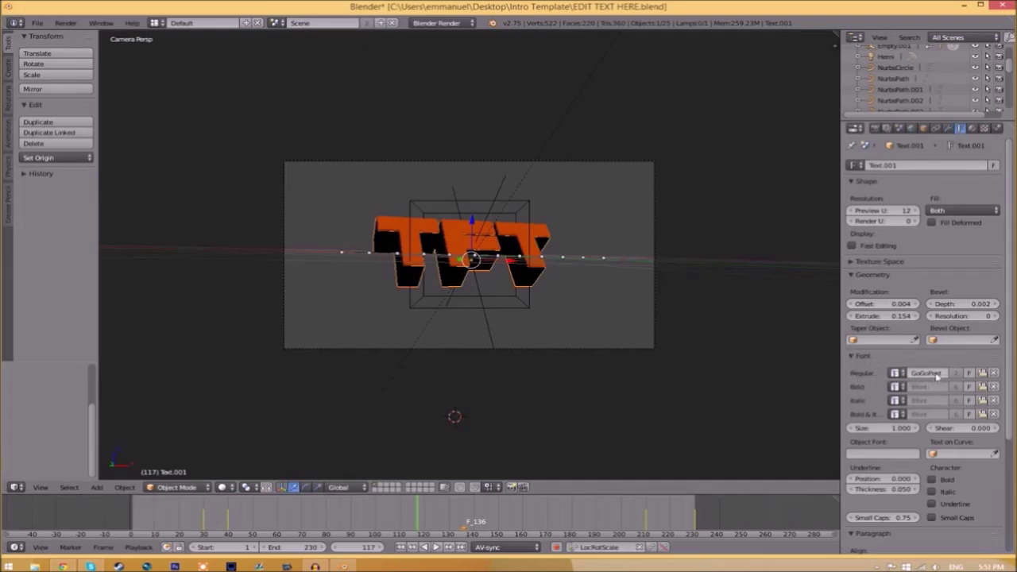
left_click(987, 374)
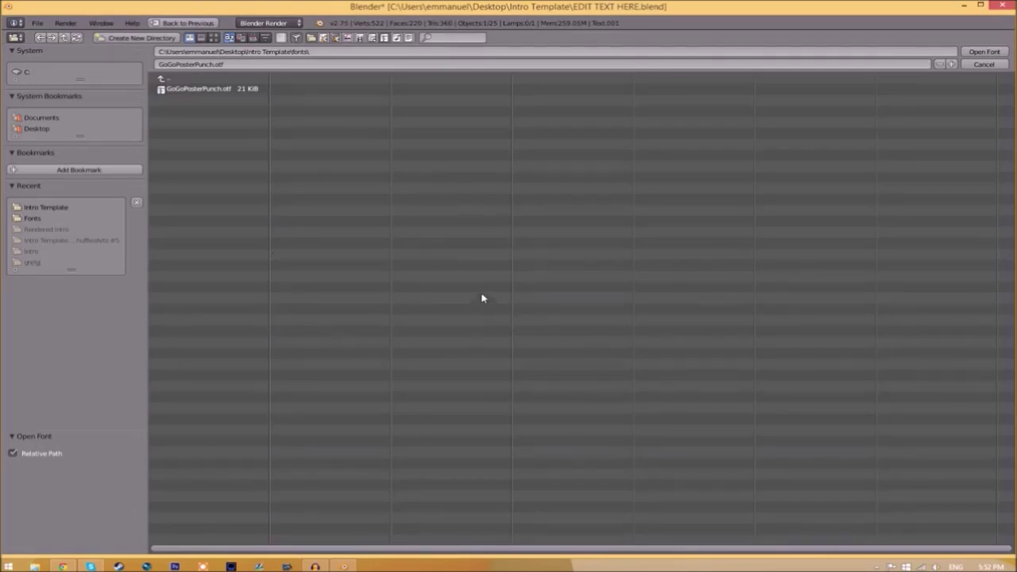
left_click(26, 73)
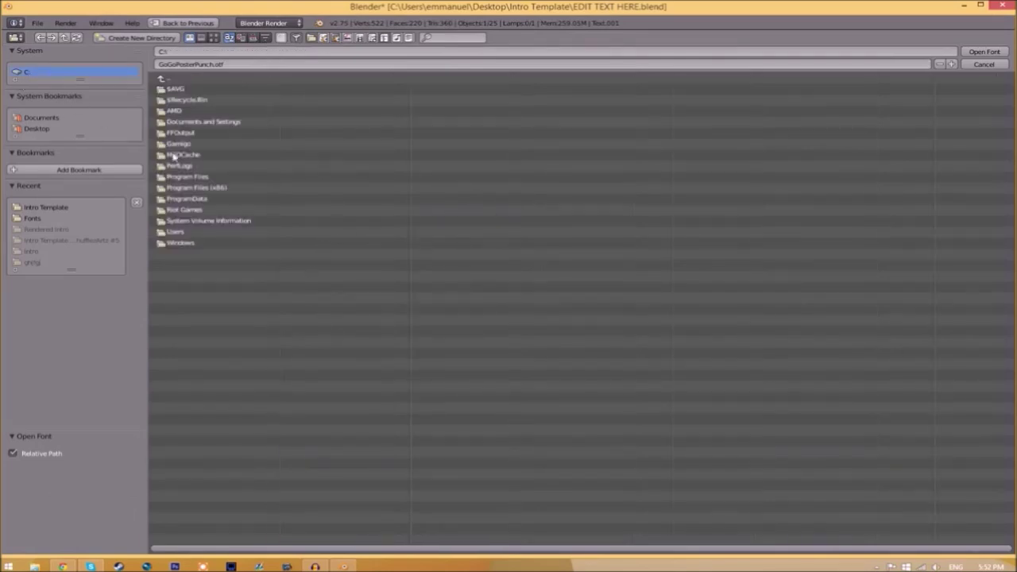
left_click(190, 244)
left_click(176, 297)
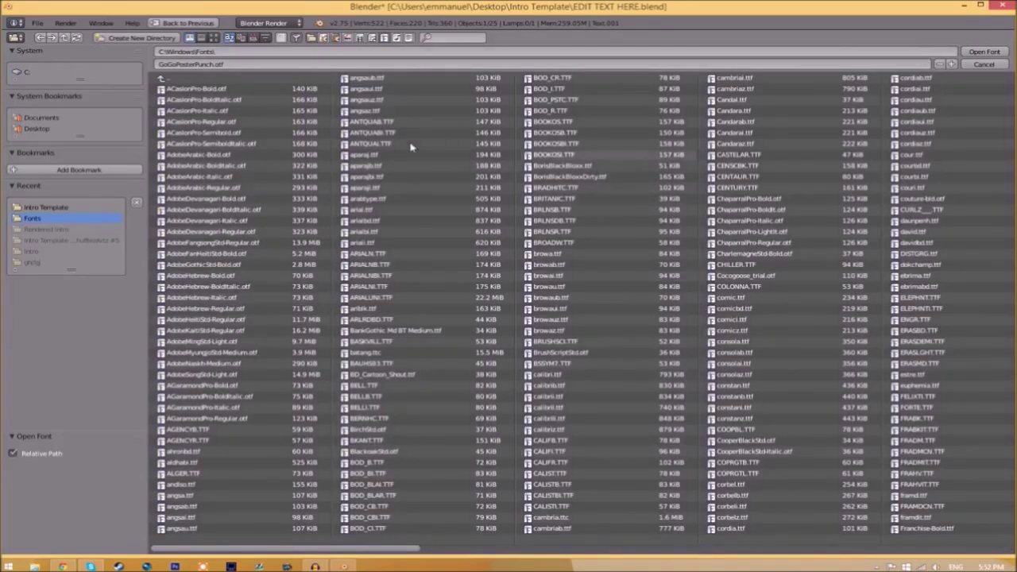
left_click_drag(279, 548, 899, 539)
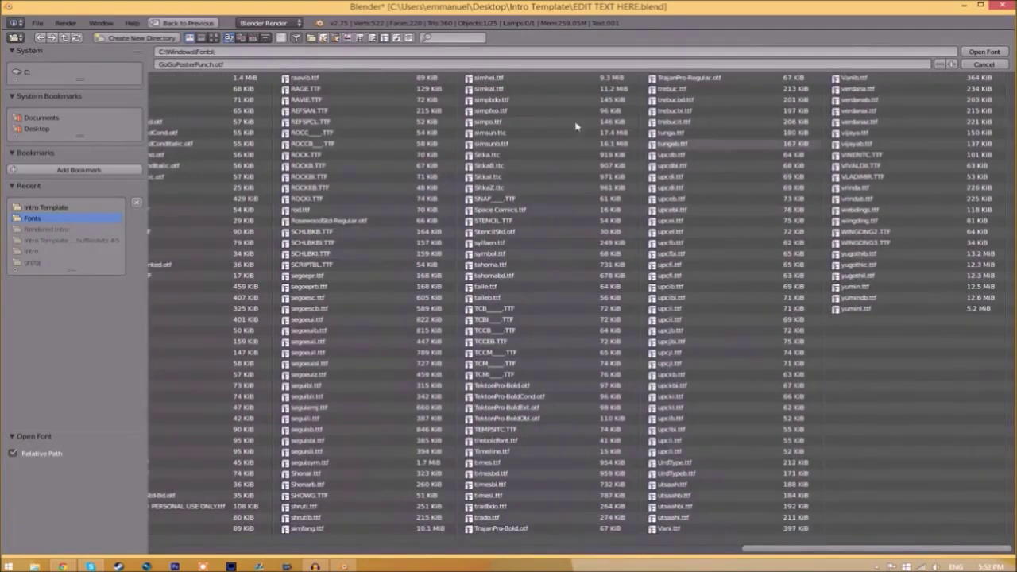
left_click(524, 211)
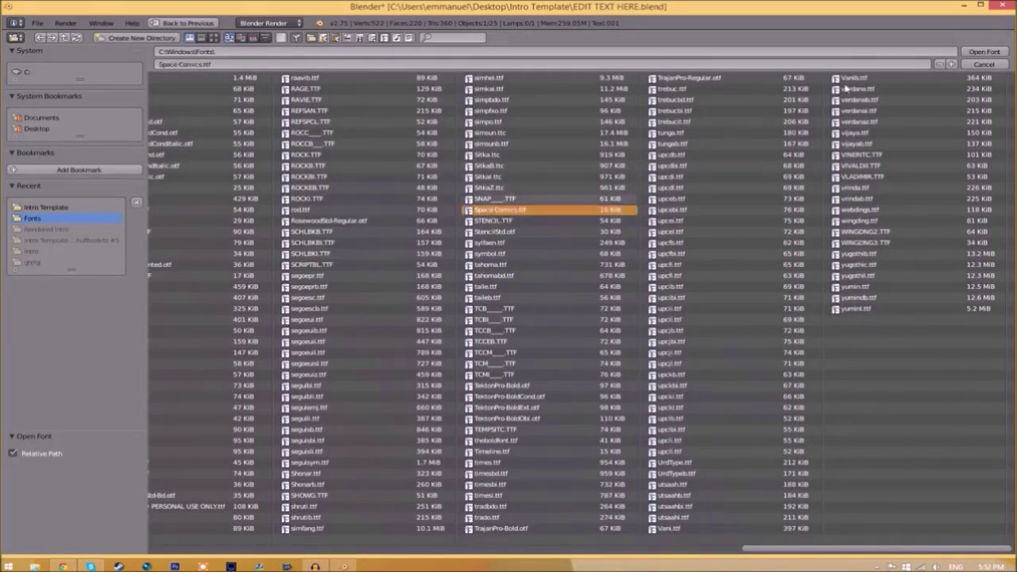
left_click(984, 51)
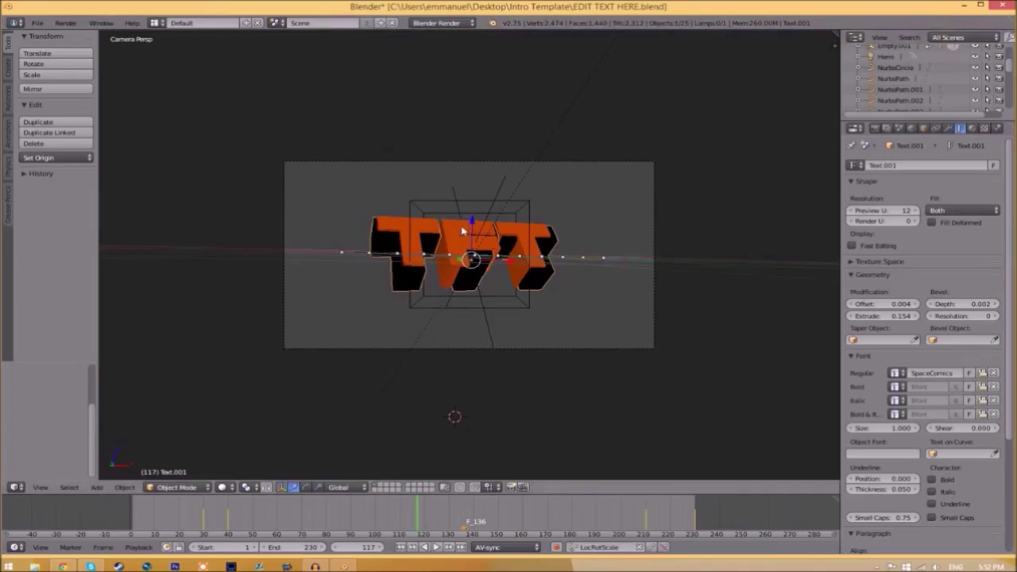
Give the other text object, Text, the Space Comics regular font too.
right_click(455, 247)
left_click(982, 374)
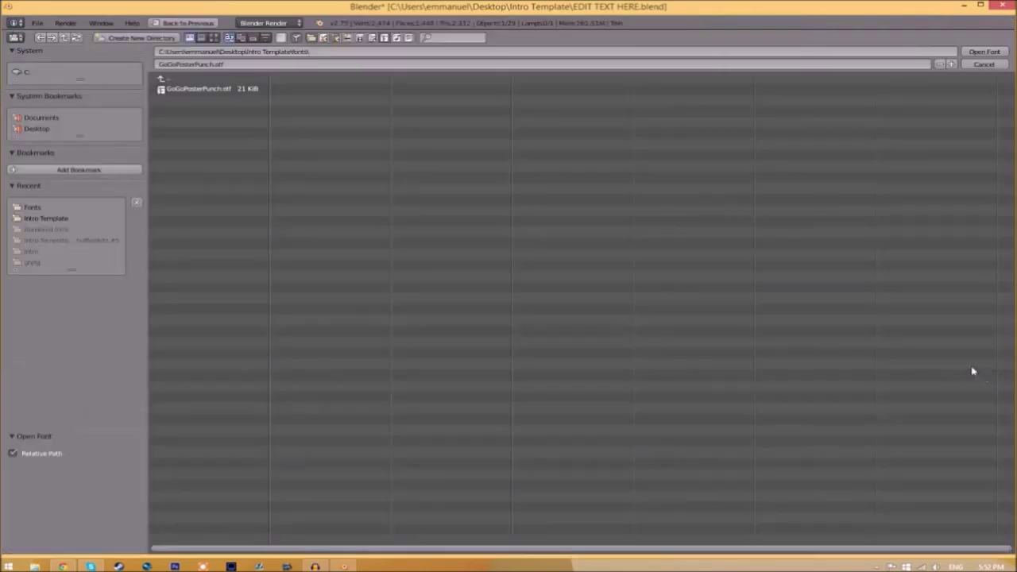
left_click(28, 73)
left_click(179, 242)
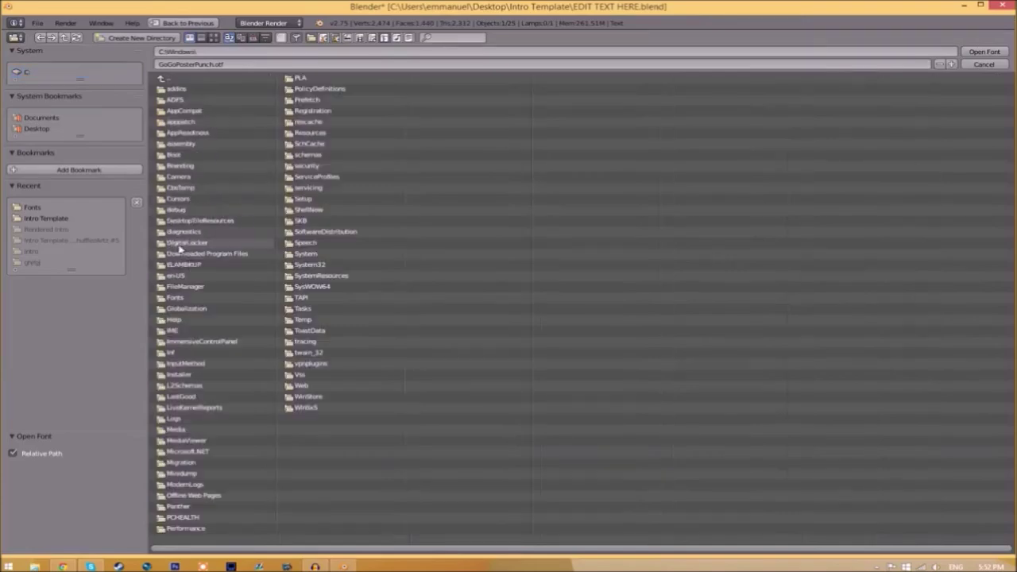
left_click(175, 297)
left_click(493, 199)
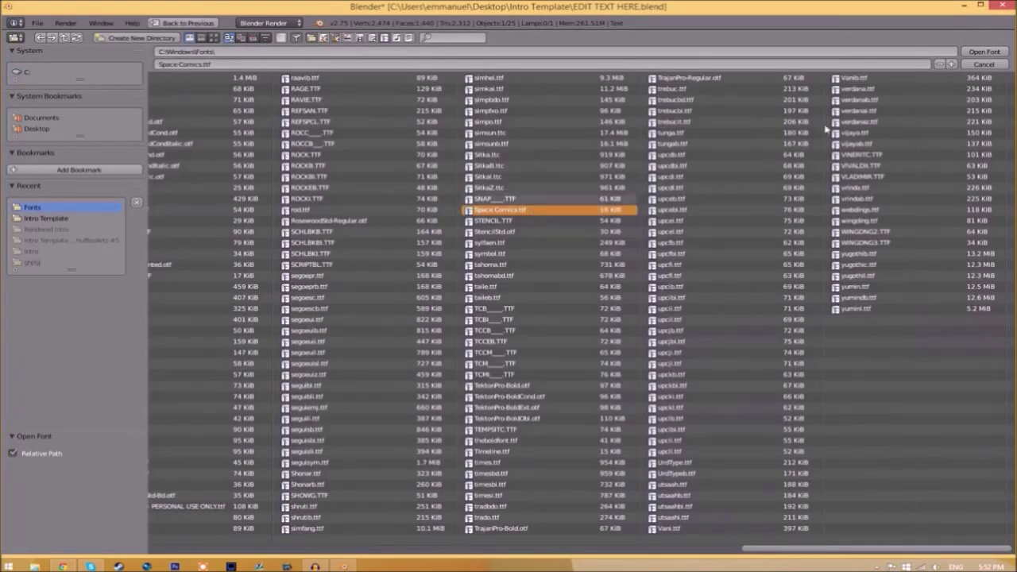
left_click(982, 50)
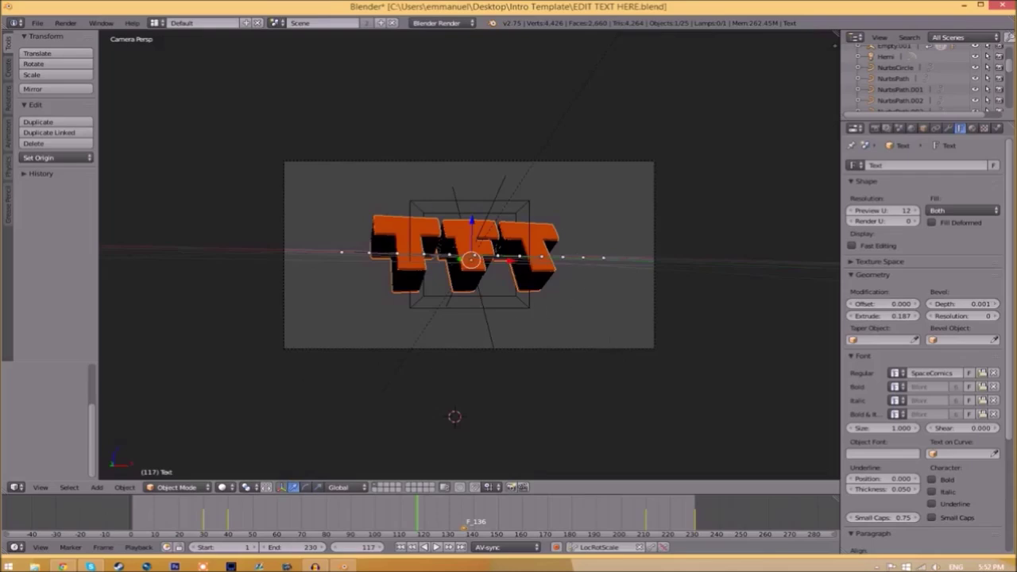
Set the render output file format to MPEG with an MPEG-4 container.
key("Escape")
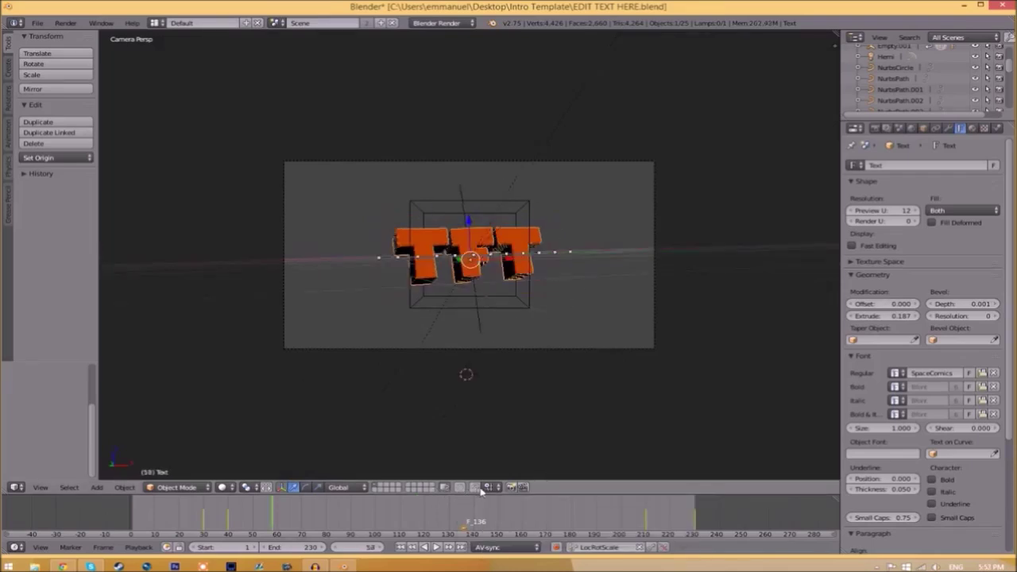
left_click(875, 128)
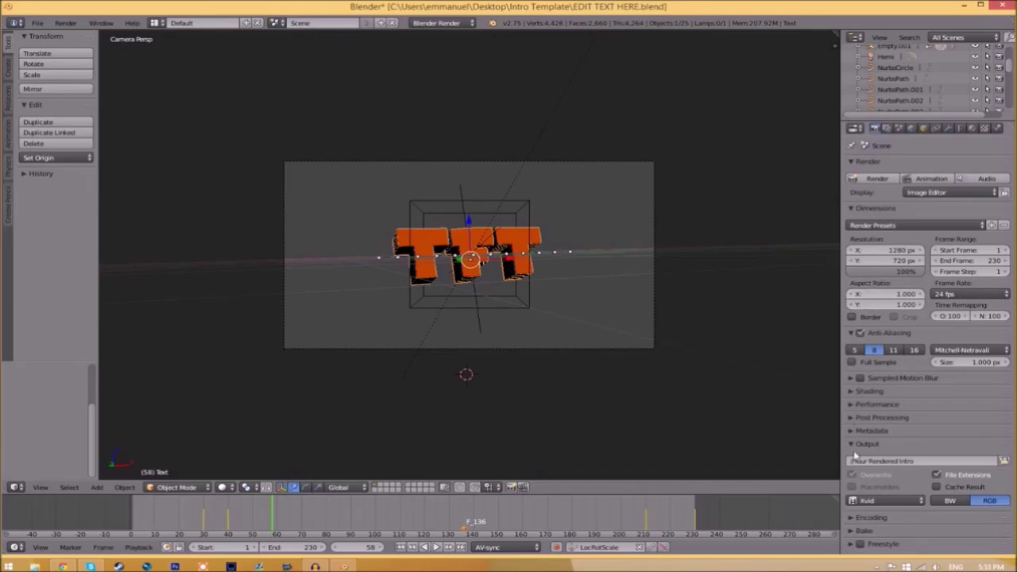
left_click(897, 506)
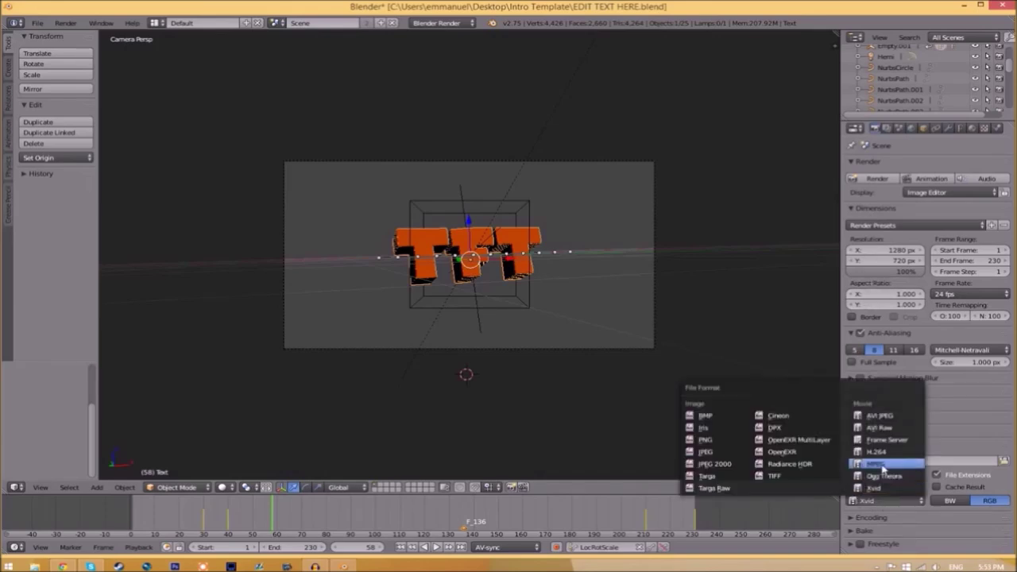
left_click(884, 477)
left_click(856, 520)
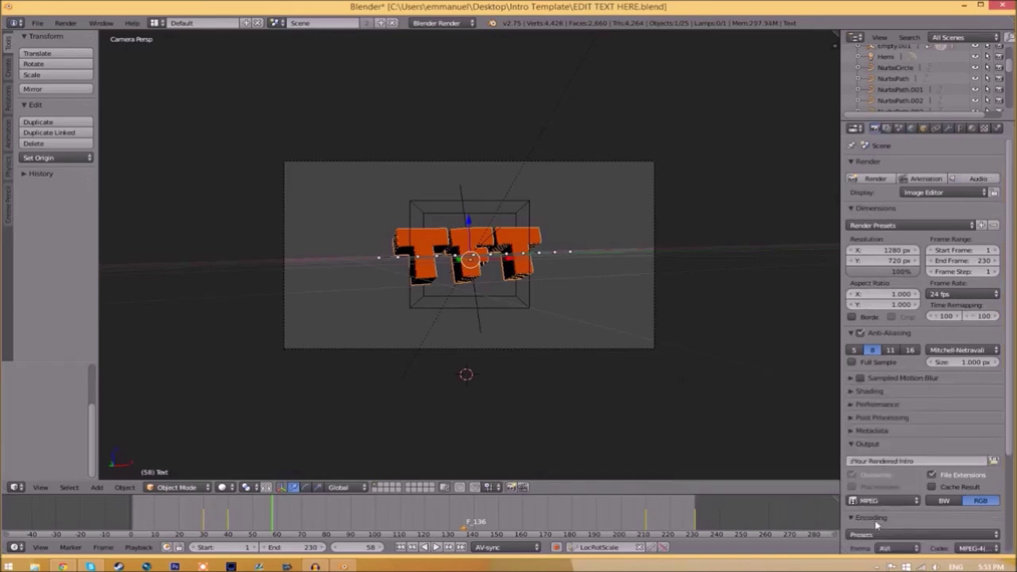
scroll(1009, 445, "down", 4)
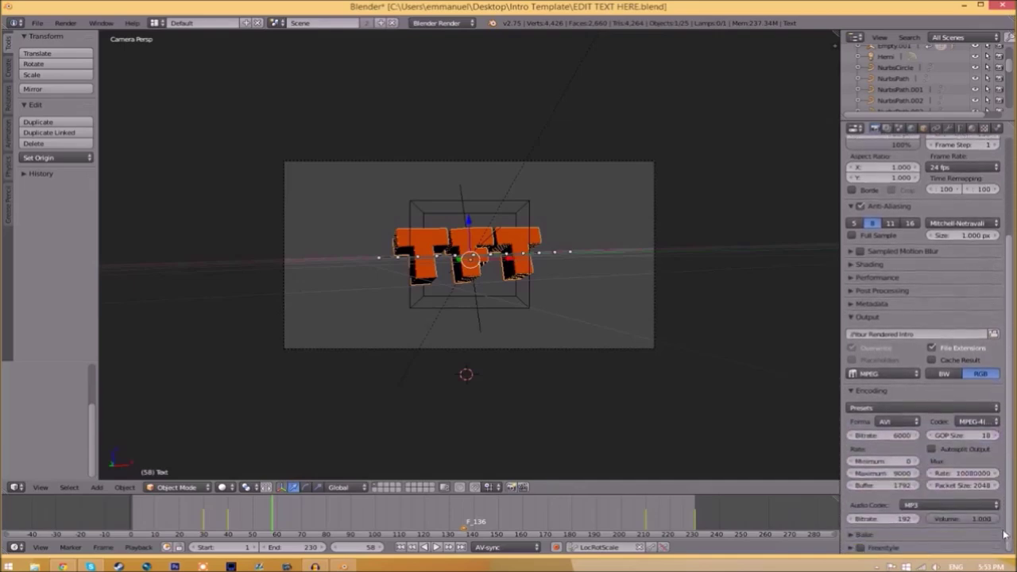
left_click(896, 426)
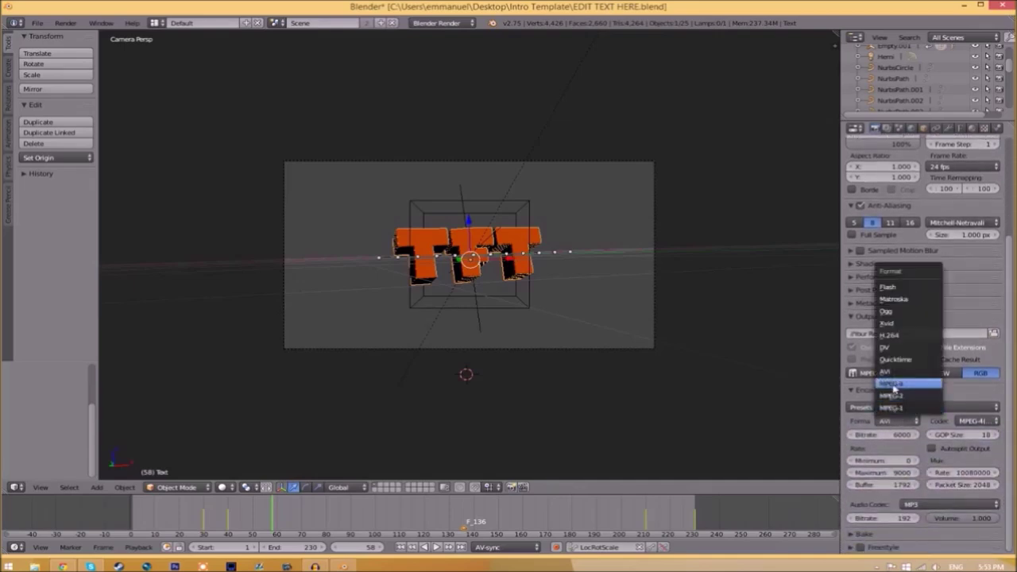
left_click(893, 393)
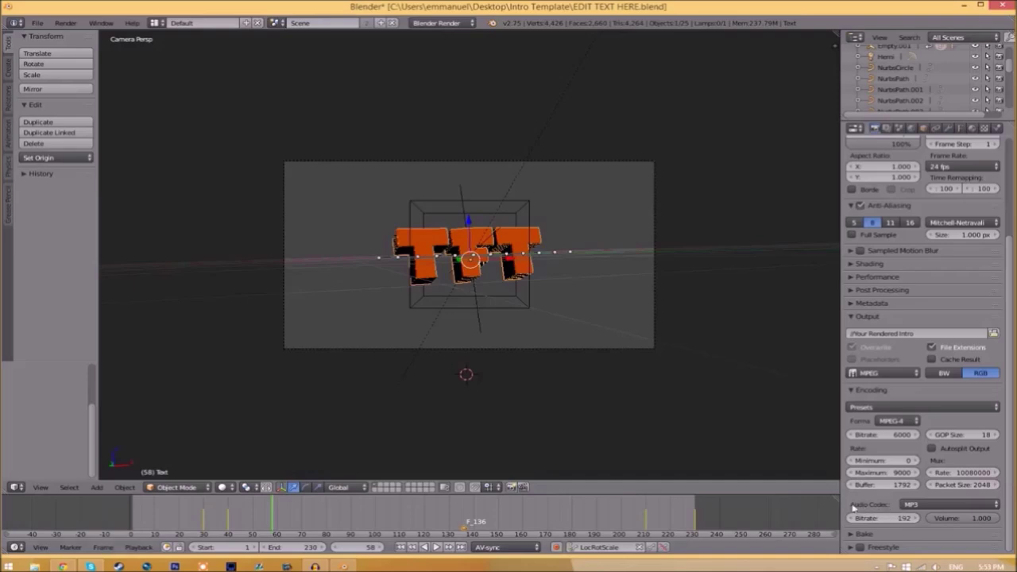
scroll(1009, 483, "up", 5)
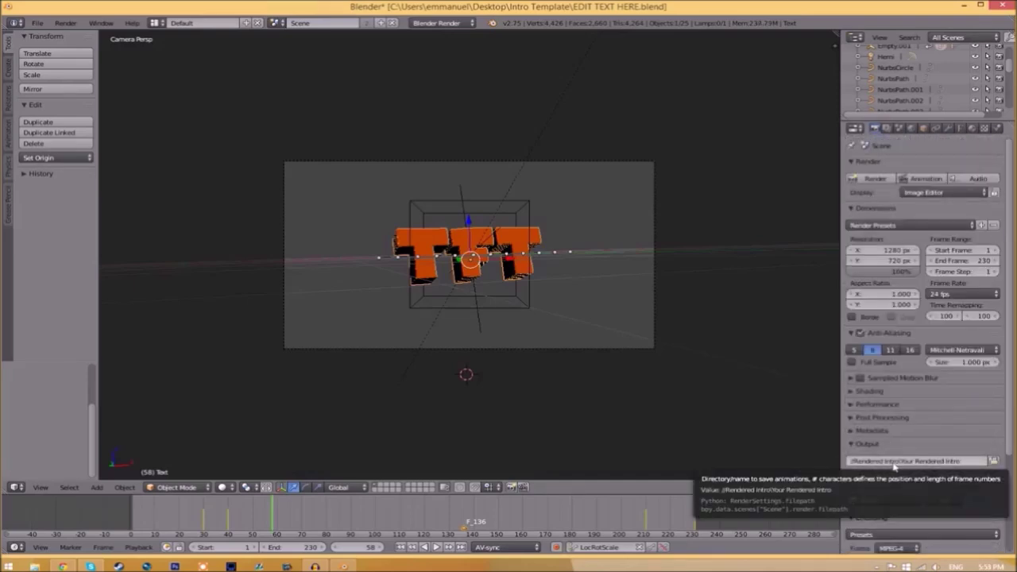
Point the render output to the Rendered Intro folder under the name INTRO TEMPLATE.
left_click(994, 460)
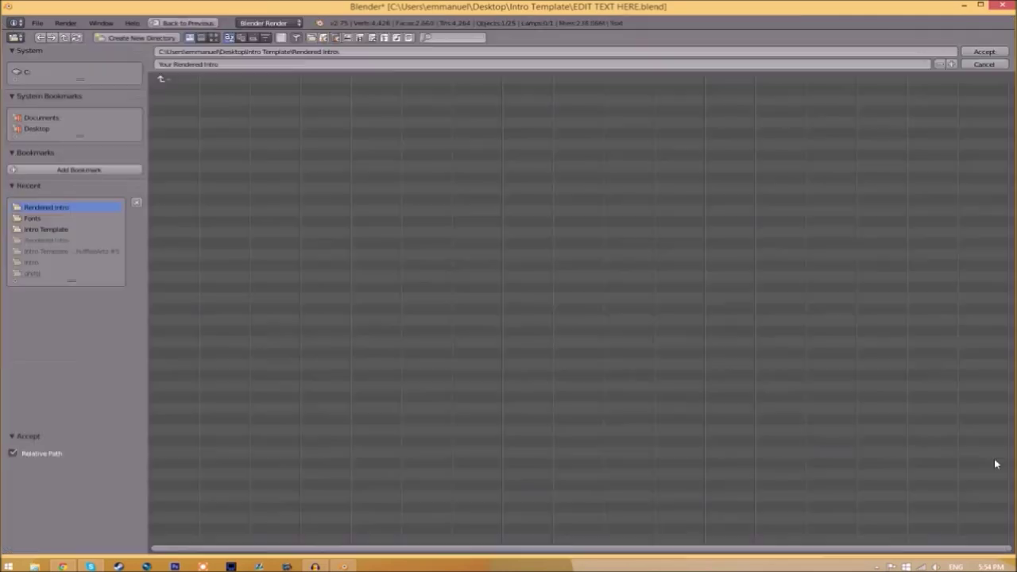
key("BackSpace")
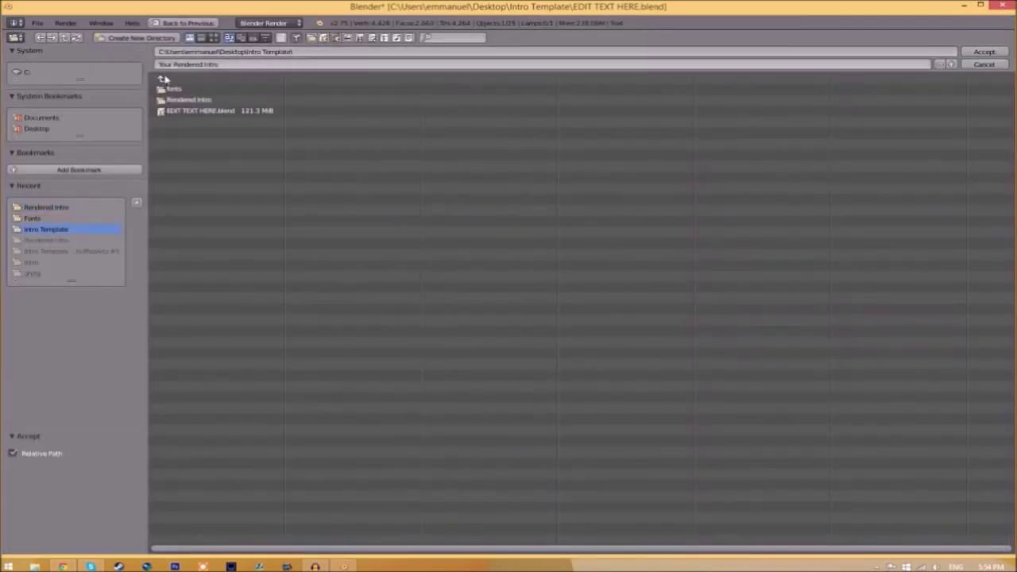
left_click(189, 102)
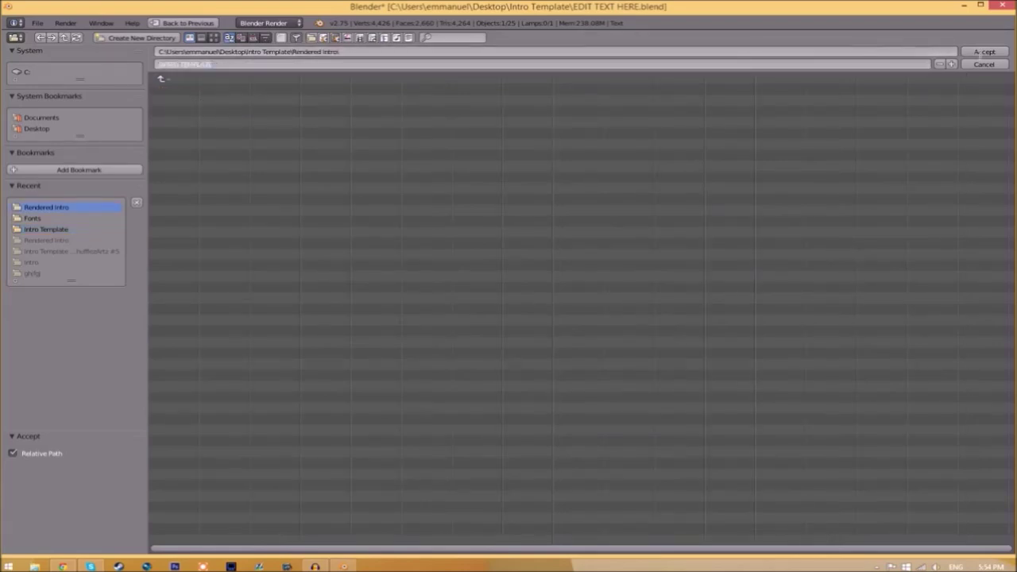
left_click(983, 52)
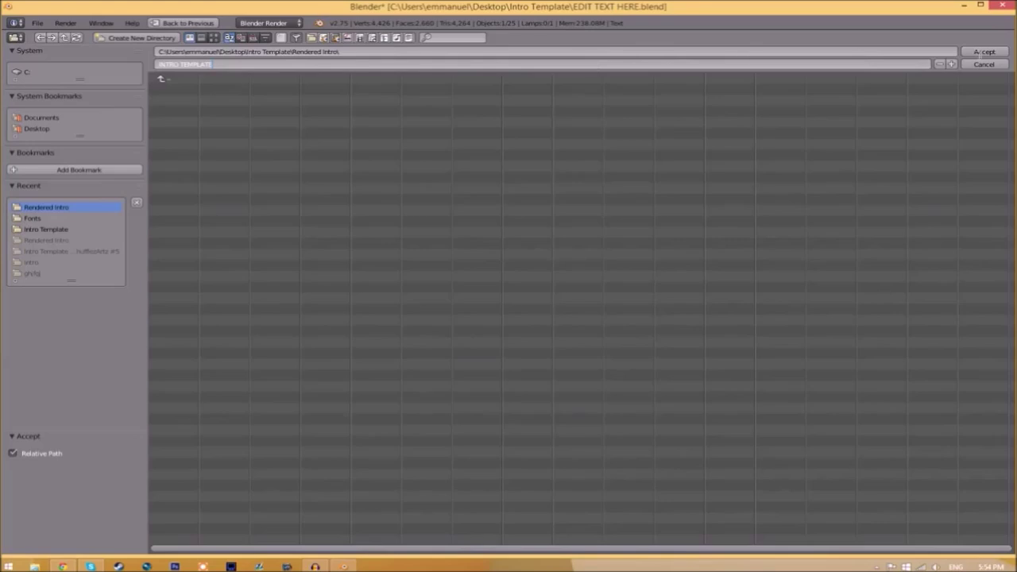
left_click(983, 53)
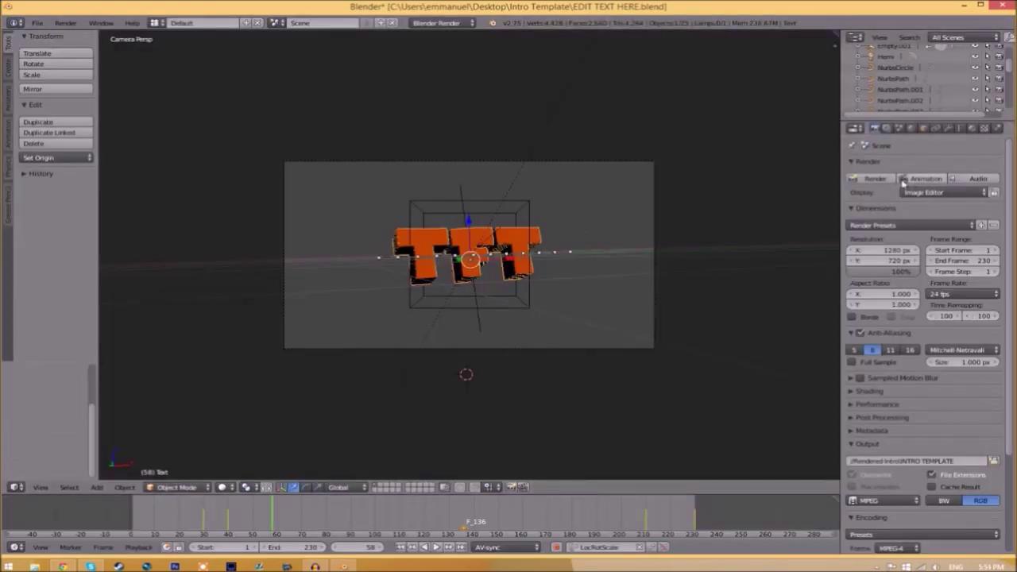
Render the full intro animation with Render Animation, then restart the render.
left_click(65, 22)
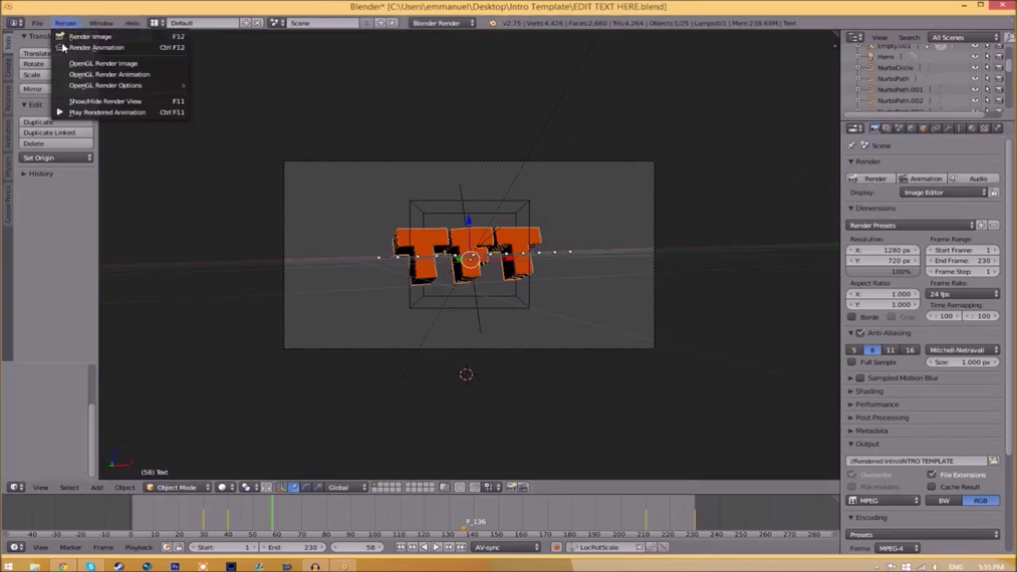
left_click(76, 48)
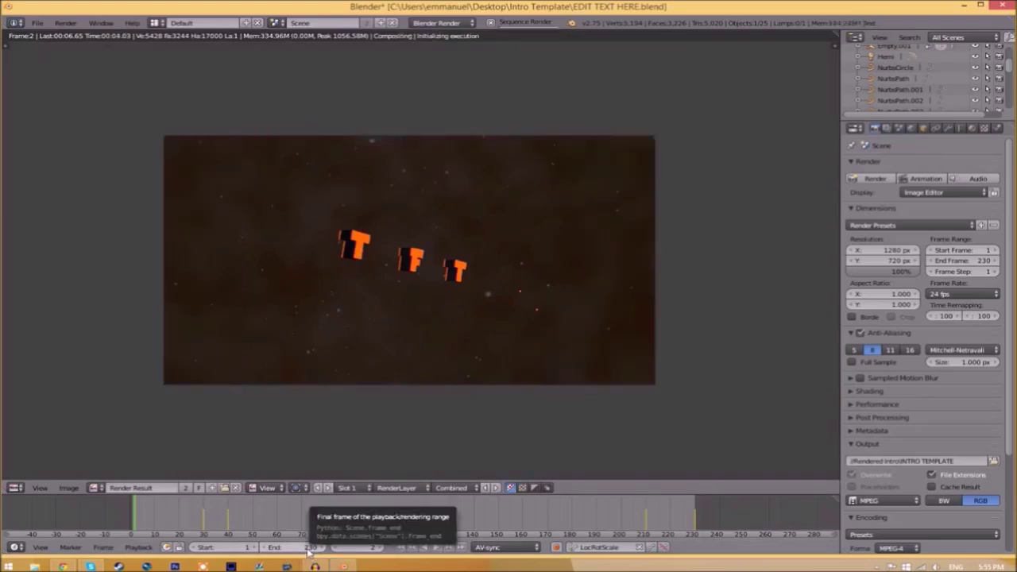
key("F12")
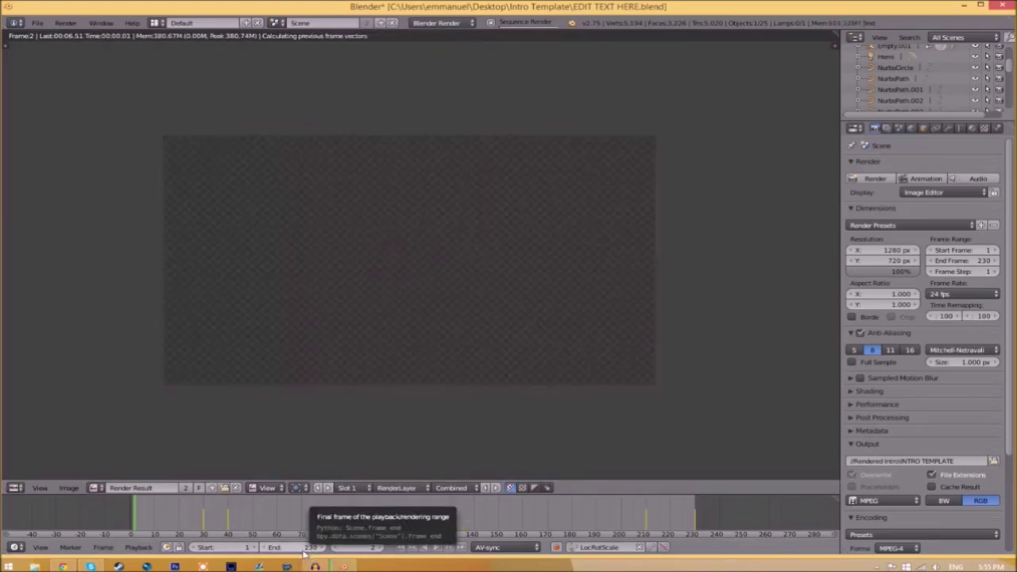